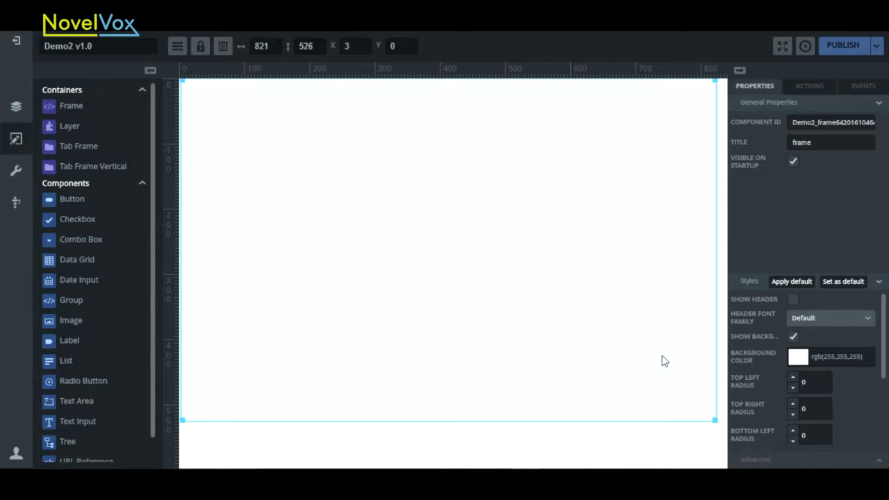
# Place four radio buttons in the Demo2 frame, arranged as two rows of two, after viewing the sample radio button form
pyautogui.click(467, 53)
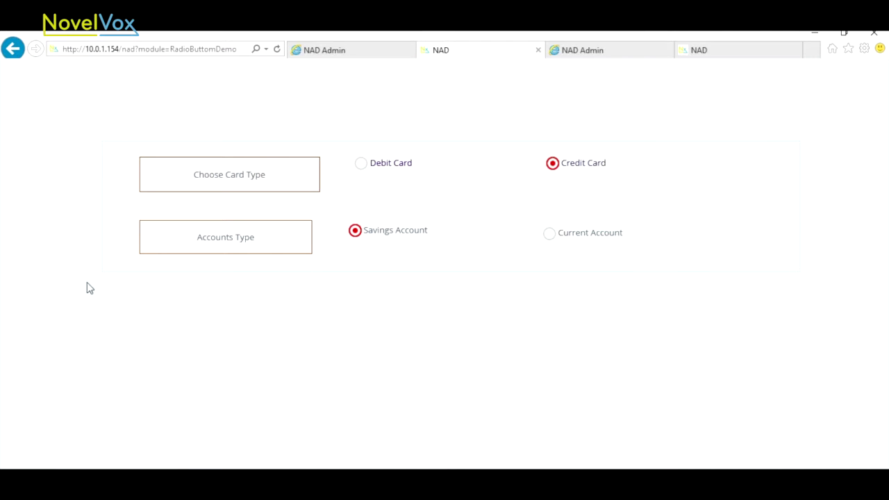
pyautogui.hotkey('ctrl', 'Tab')
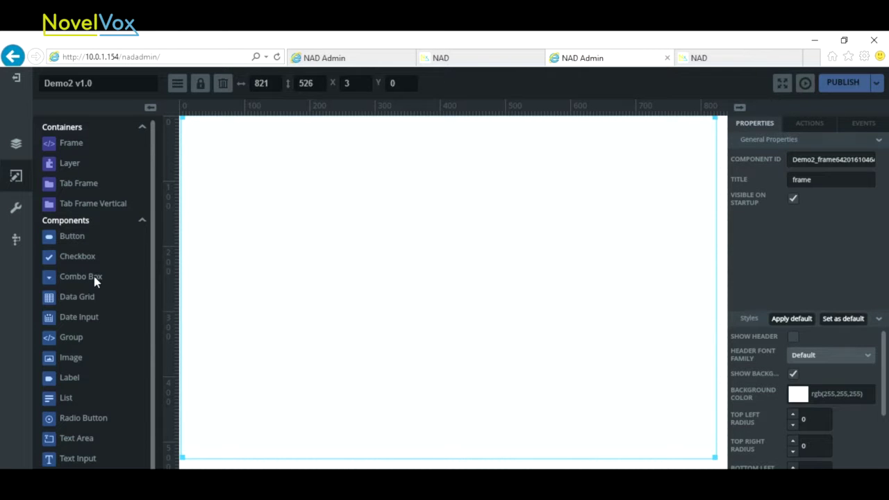
pyautogui.moveTo(71, 417); pyautogui.dragTo(375, 178)
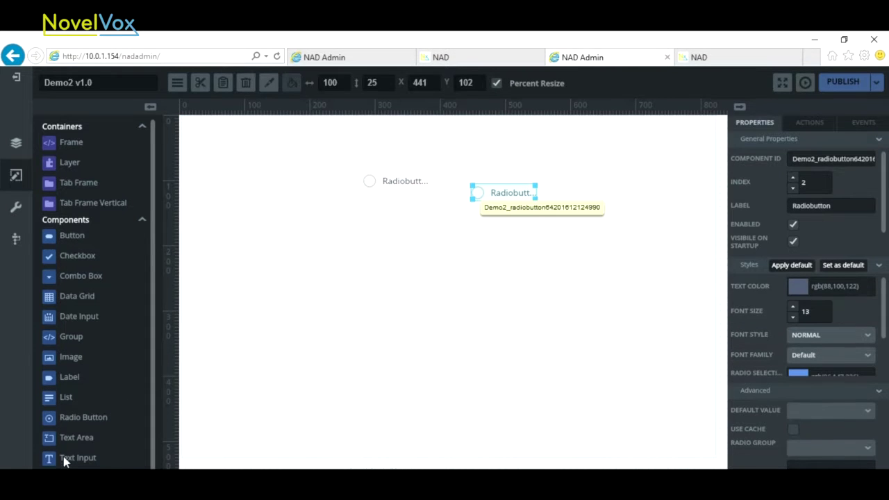
pyautogui.moveTo(78, 418); pyautogui.dragTo(465, 265)
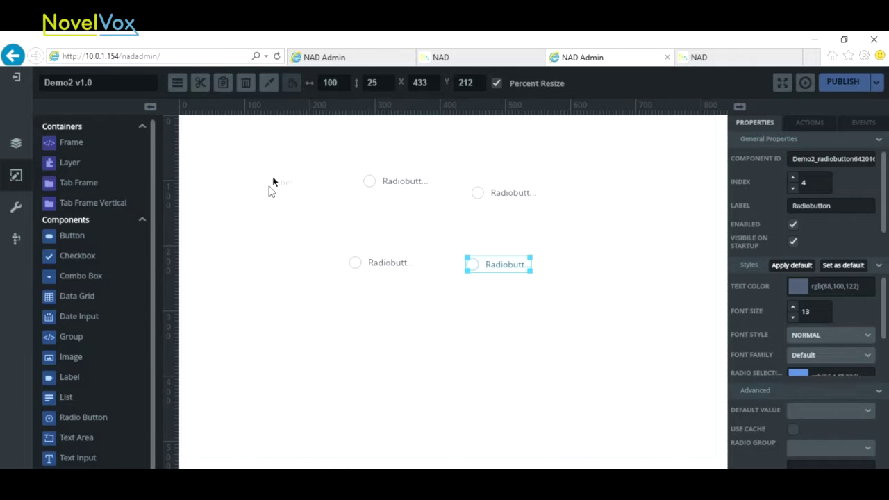
# Try out the card type and account type options in the sample RadioButtomDemo form
pyautogui.click(460, 59)
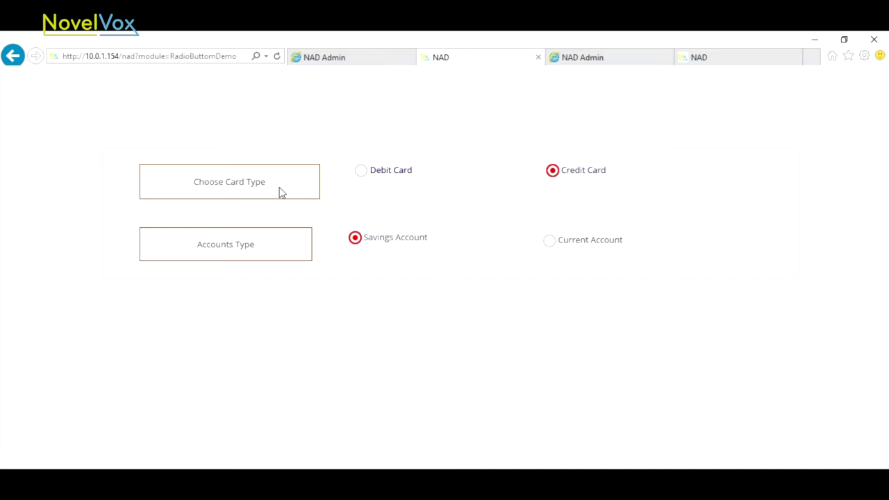
pyautogui.click(392, 177)
pyautogui.click(553, 170)
pyautogui.click(566, 245)
pyautogui.click(625, 59)
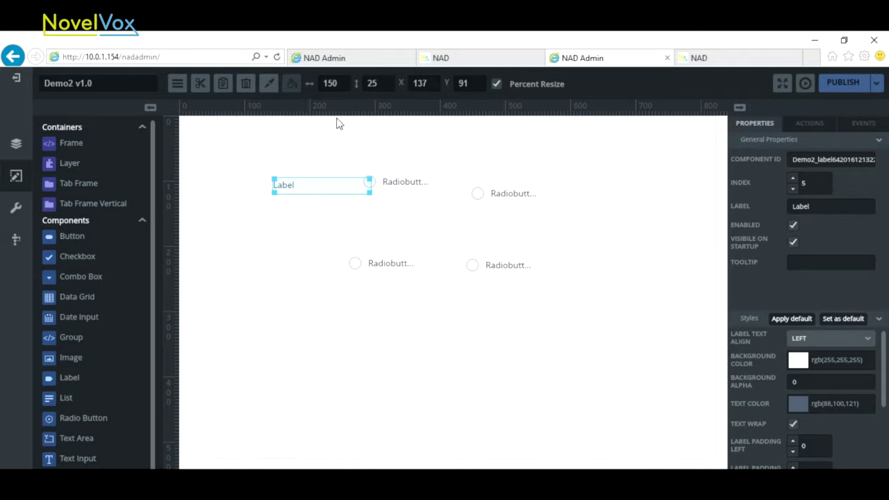
# Place a label beside each radio button row, captioned "Choose card Type" for the upper row and "Account Type" for the lower
pyautogui.moveTo(329, 194); pyautogui.dragTo(296, 193)
pyautogui.moveTo(77, 377); pyautogui.dragTo(290, 265)
pyautogui.click(292, 190)
pyautogui.moveTo(831, 206); pyautogui.dragTo(767, 209)
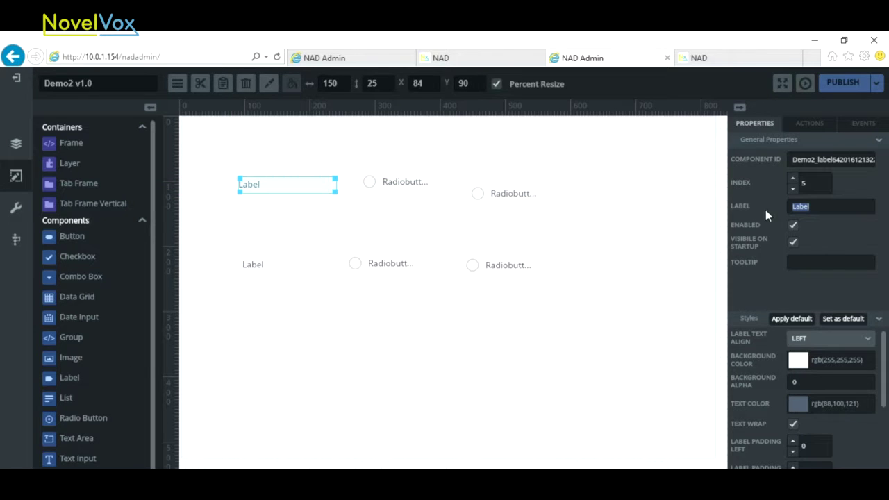
pyautogui.write('Choose card Type')
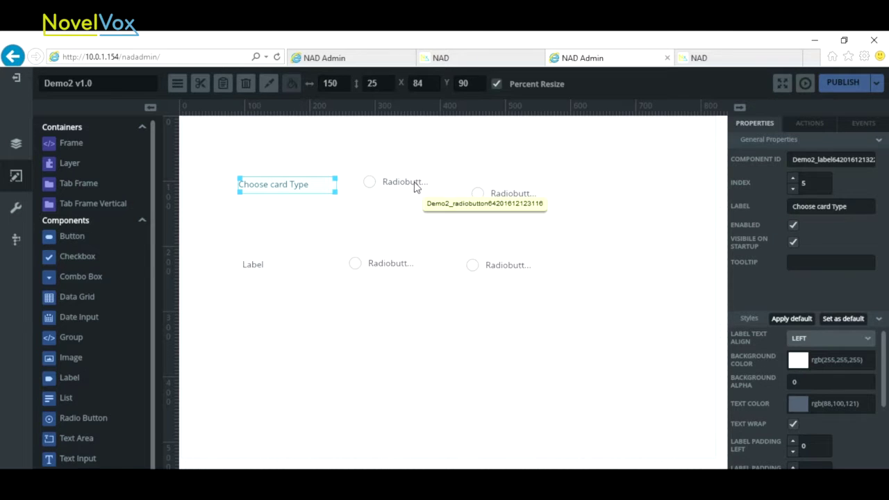
pyautogui.click(256, 267)
pyautogui.moveTo(830, 207); pyautogui.dragTo(765, 203)
pyautogui.write('Account Type')
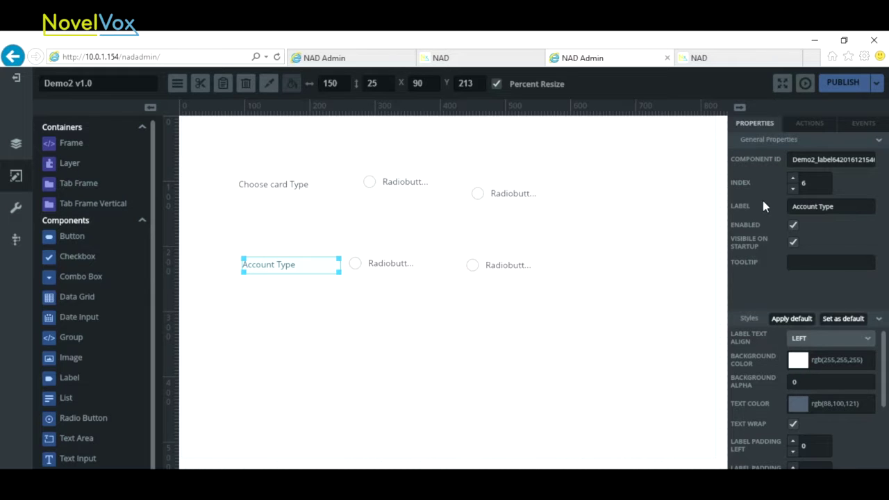
# Reposition the two upper radio buttons and give the first one the label "Credit Card" and component ID "CreditCard"
pyautogui.moveTo(397, 186); pyautogui.dragTo(399, 192)
pyautogui.moveTo(500, 199); pyautogui.dragTo(509, 190)
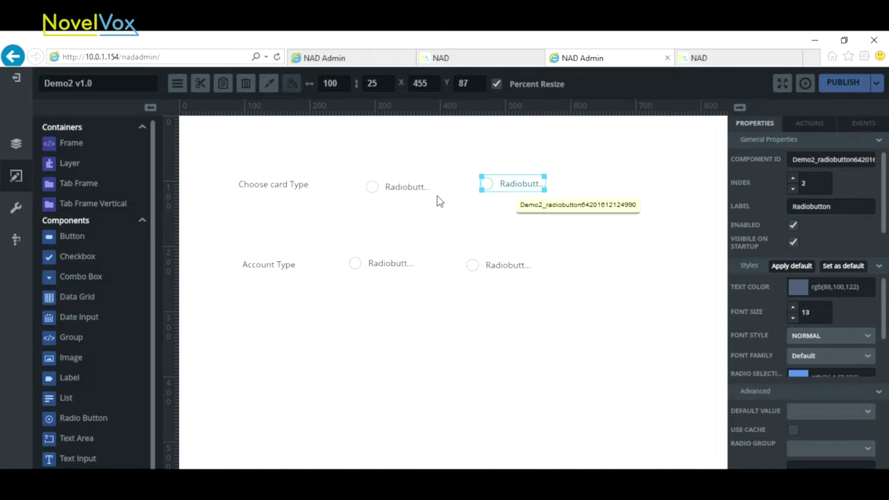
pyautogui.click(395, 189)
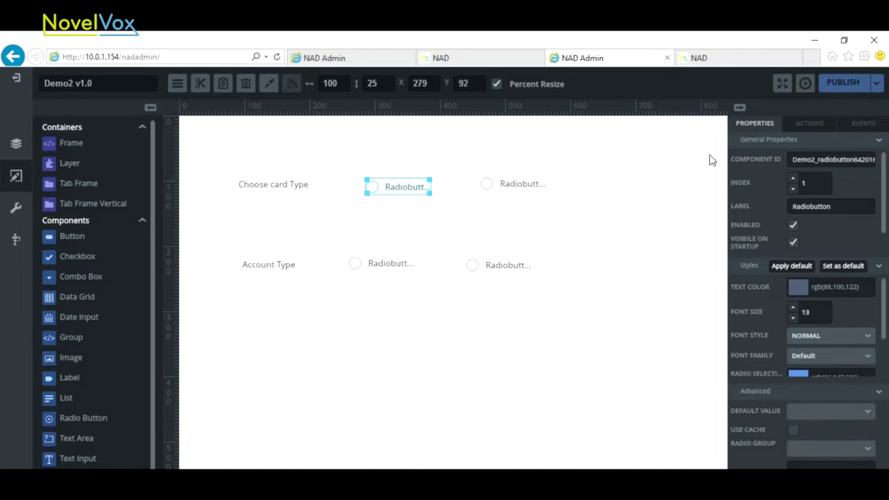
pyautogui.moveTo(868, 208); pyautogui.dragTo(760, 211)
pyautogui.write('Credit Card')
pyautogui.hotkey('ctrl', 'a')
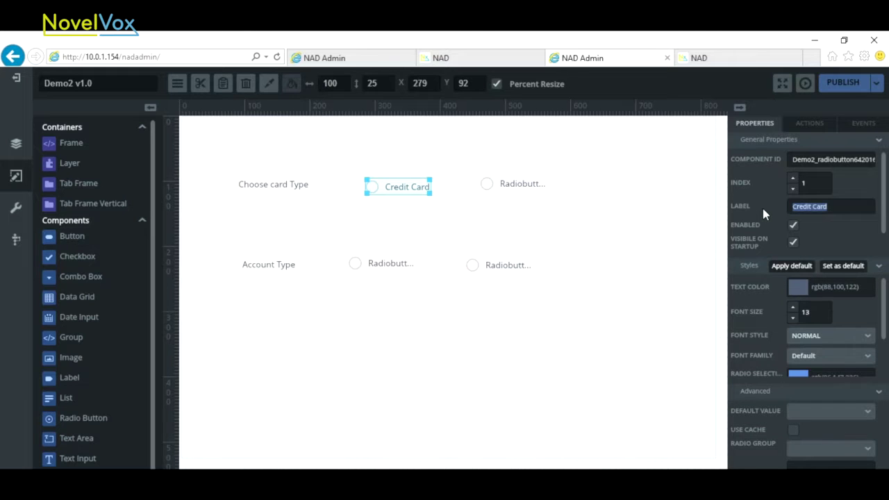
pyautogui.doubleClick(792, 161)
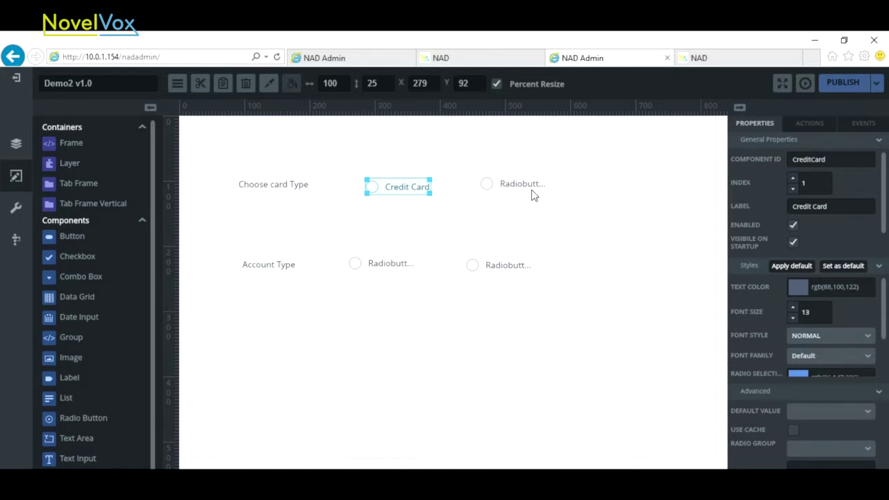
# Give the second upper radio button the label "Debit card" and the component ID "Debitcard"
pyautogui.click(525, 185)
pyautogui.doubleClick(844, 206)
pyautogui.write('Debit card')
pyautogui.hotkey('ctrl', 'a')
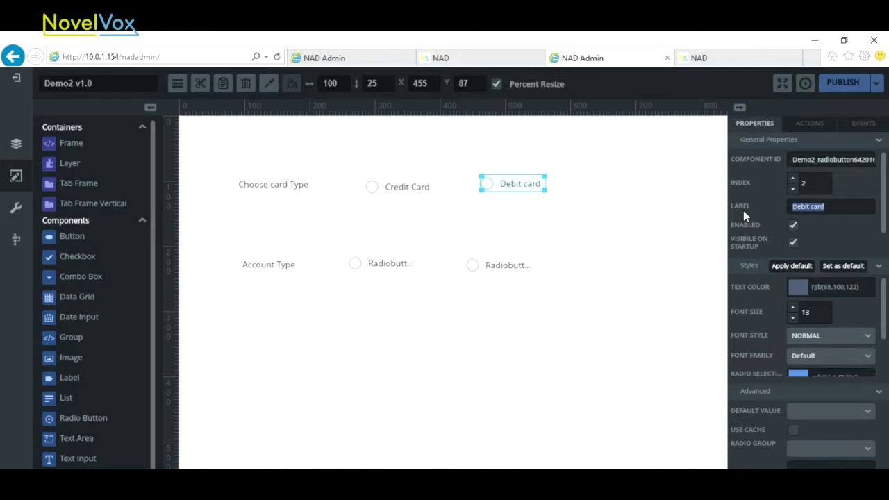
pyautogui.click(793, 159)
pyautogui.doubleClick(792, 159)
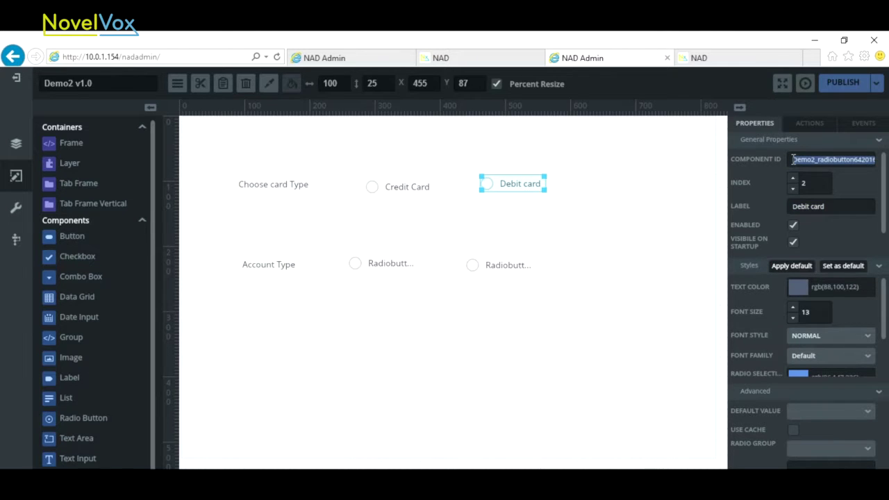
pyautogui.write('Debitcard')
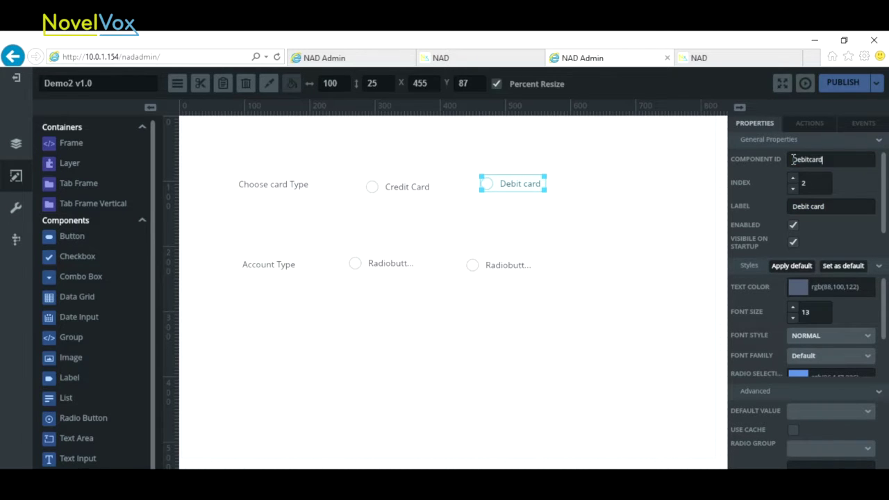
# Shift the first lower radio button beneath Credit Card and set its label to "Savings Account" and component ID to "Debitcard"
pyautogui.click(381, 270)
pyautogui.moveTo(381, 270); pyautogui.dragTo(400, 271)
pyautogui.doubleClick(843, 207)
pyautogui.write('Savings')
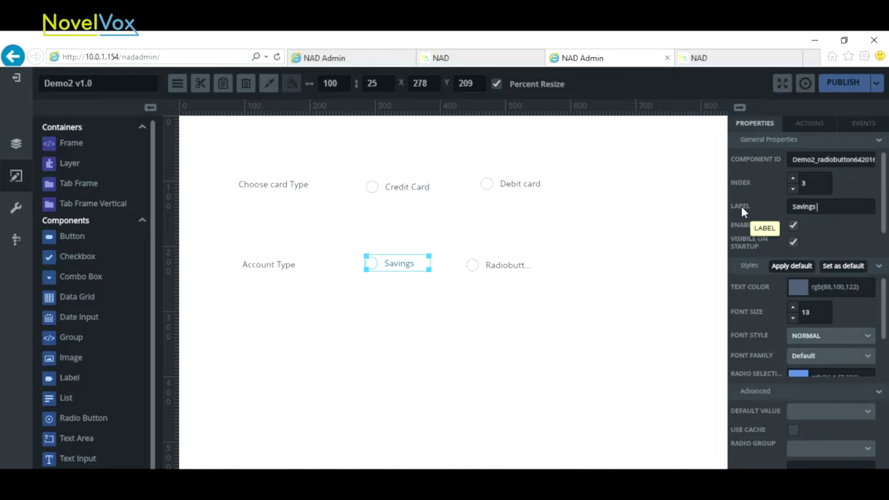
pyautogui.write(' Account')
pyautogui.moveTo(848, 206); pyautogui.dragTo(761, 220)
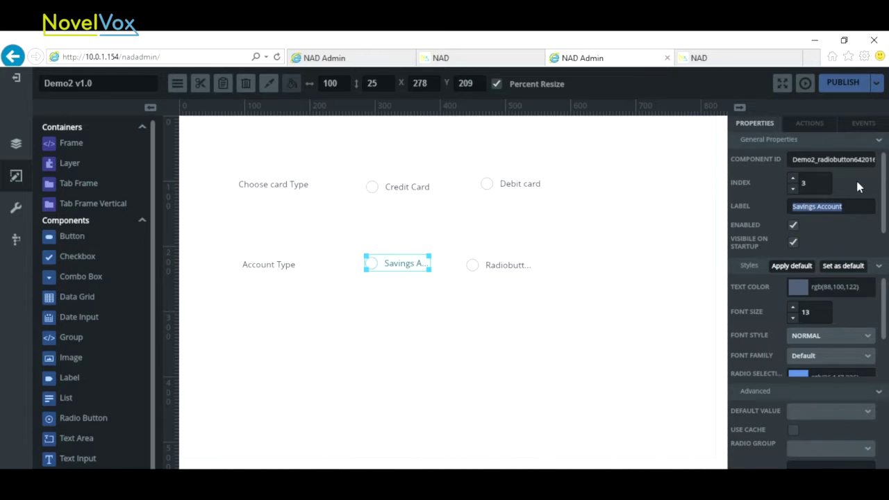
pyautogui.click(794, 160)
pyautogui.hotkey('ctrl', 'a')
pyautogui.write('Debitcard')
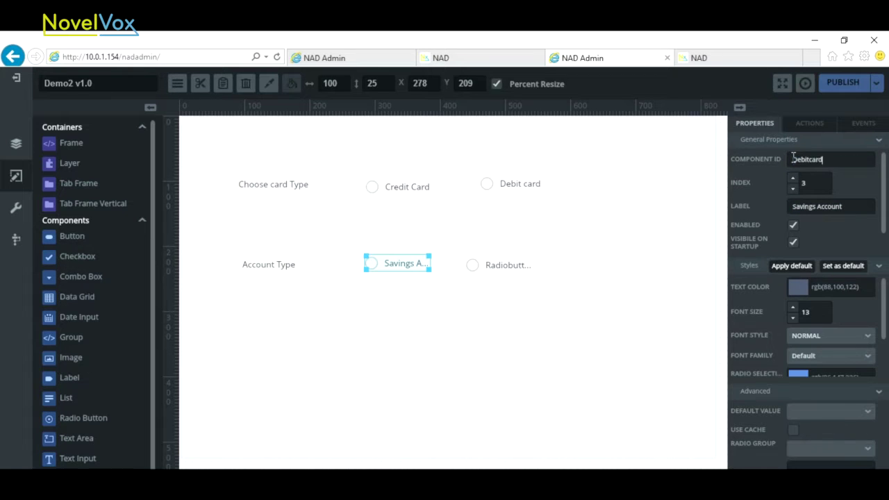
# Give the second lower radio button the label "Current Account" and the component ID "CurrentAccount"
pyautogui.click(516, 273)
pyautogui.moveTo(836, 205); pyautogui.dragTo(770, 206)
pyautogui.write('Current Account')
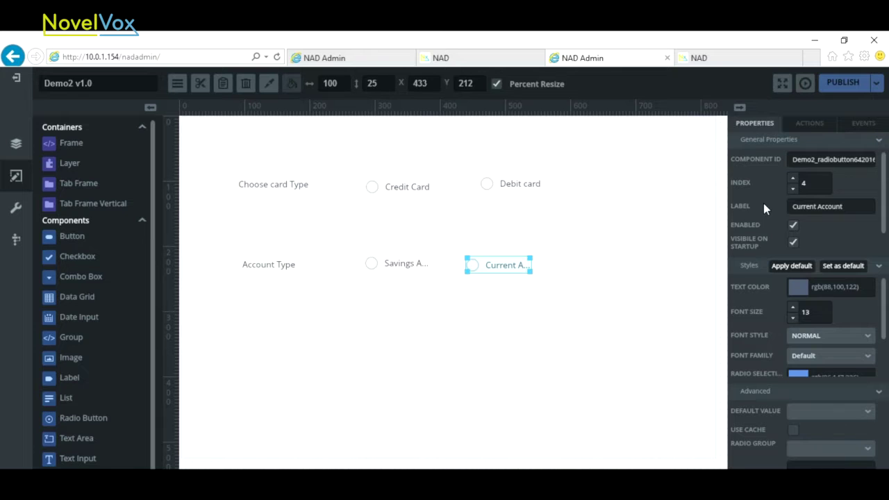
pyautogui.moveTo(856, 207); pyautogui.dragTo(776, 206)
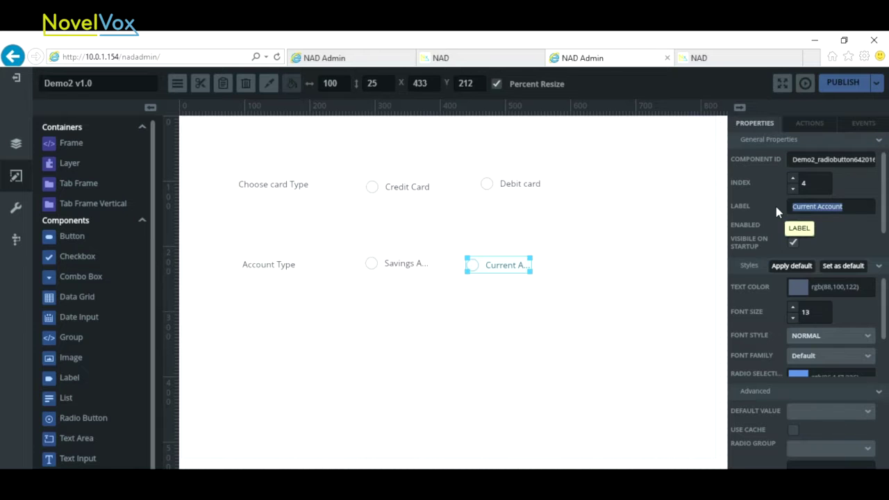
pyautogui.click(792, 159)
pyautogui.hotkey('ctrl', 'a')
pyautogui.write('CurrentAccount')
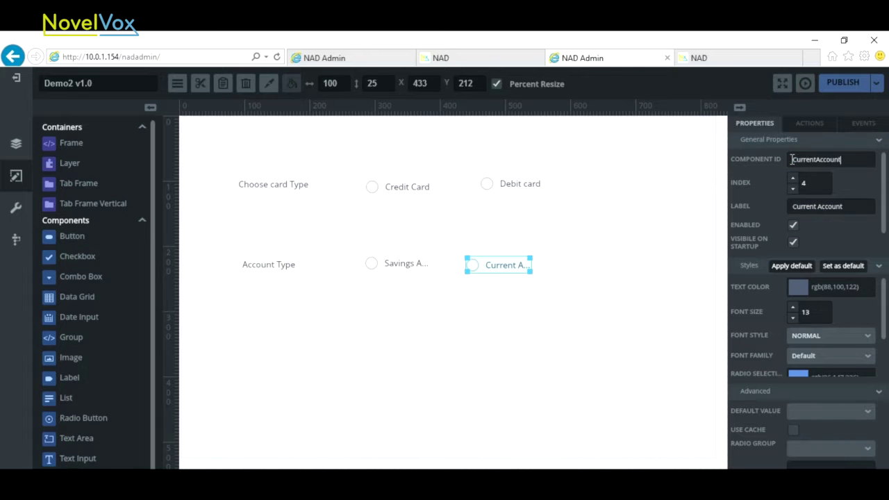
# Top-align the "Choose card Type" label with the Credit Card and Debit card radio buttons
pyautogui.click(307, 185)
pyautogui.keyDown('shift'); pyautogui.click(382, 188); pyautogui.keyUp('shift')
pyautogui.keyDown('shift'); pyautogui.click(507, 190); pyautogui.keyUp('shift')
pyautogui.hotkey('ctrl', 'Up')
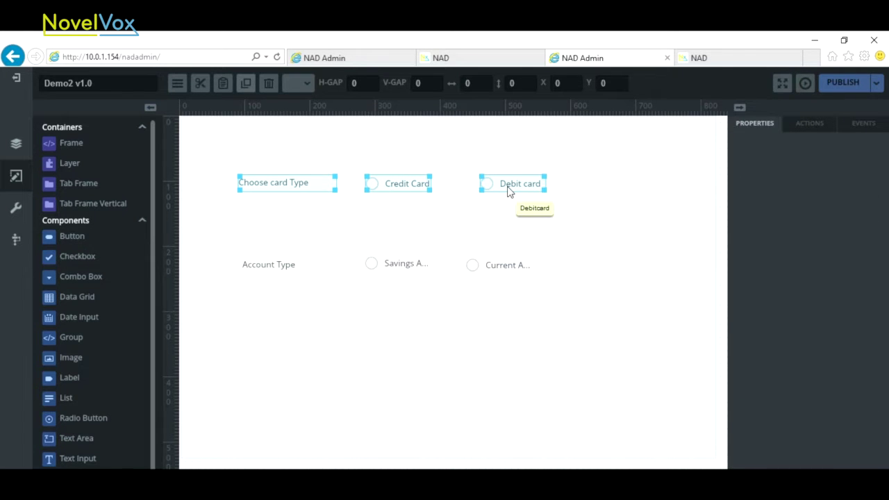
# Top-align the "Account Type" label with the Savings Account and Current Account radio buttons
pyautogui.click(279, 265)
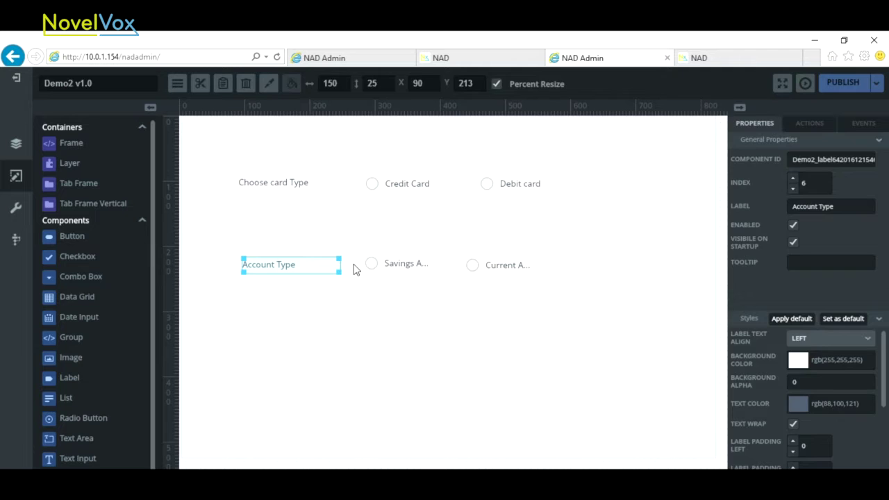
pyautogui.keyDown('shift'); pyautogui.click(389, 268); pyautogui.keyUp('shift')
pyautogui.keyDown('shift'); pyautogui.click(490, 270); pyautogui.keyUp('shift')
pyautogui.hotkey('ctrl', 'Up')
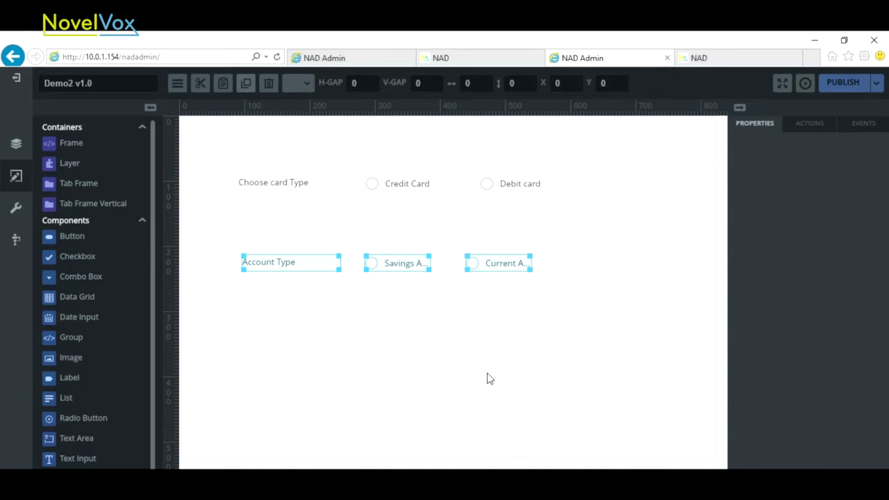
# Review the four radio buttons in the designer and check how their selection behaves on the Demo2 module page
pyautogui.click(349, 182)
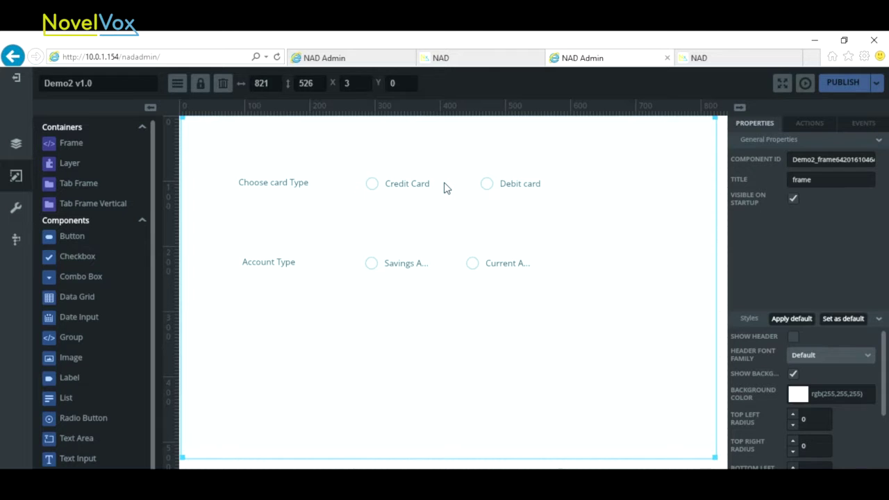
pyautogui.click(398, 190)
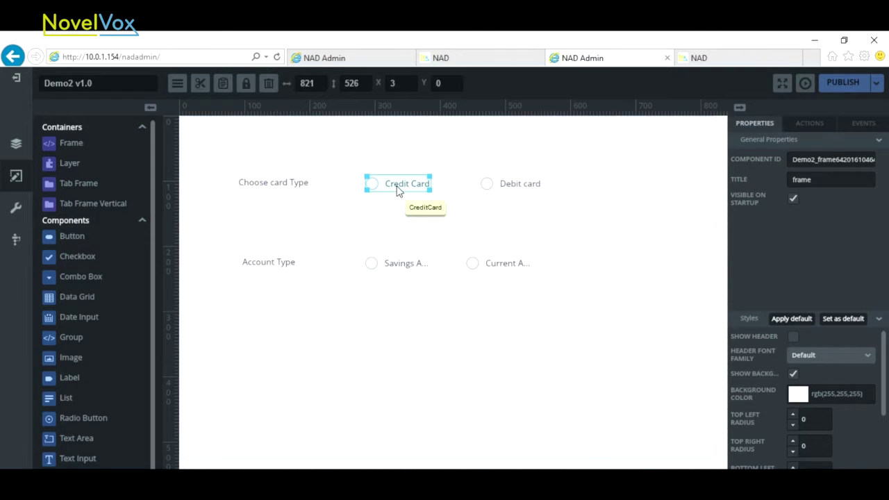
pyautogui.click(540, 184)
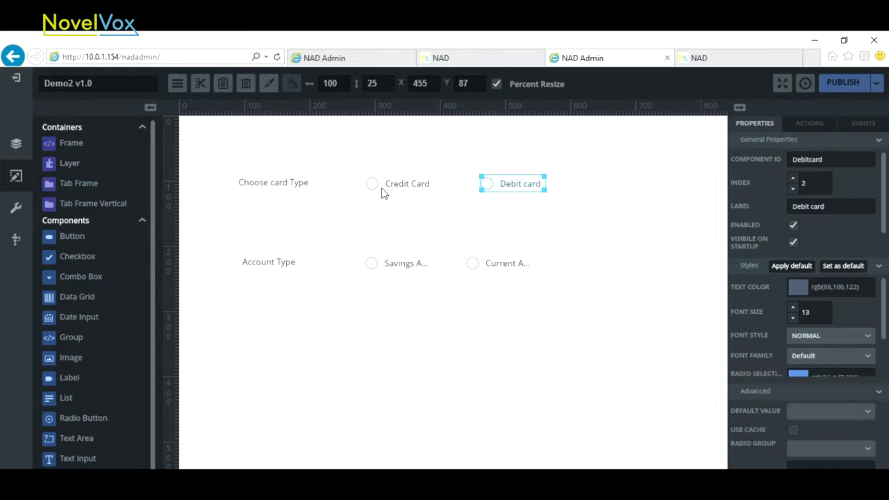
pyautogui.click(376, 268)
pyautogui.click(519, 268)
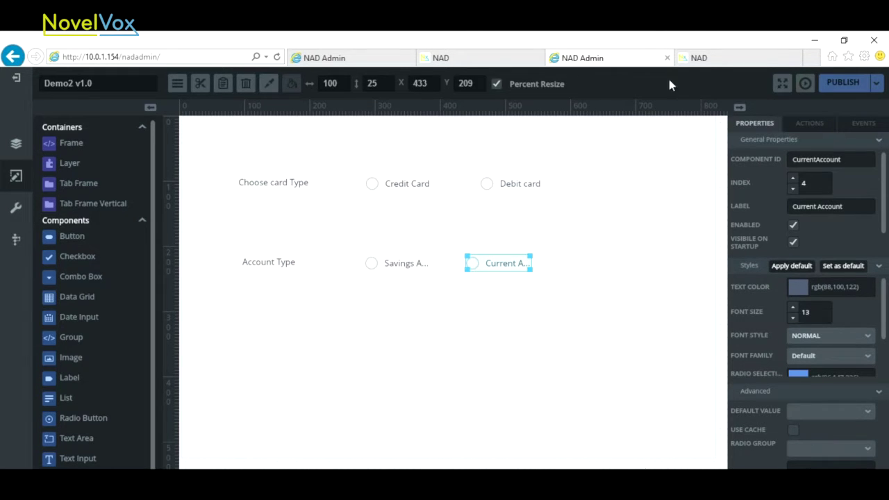
pyautogui.click(712, 62)
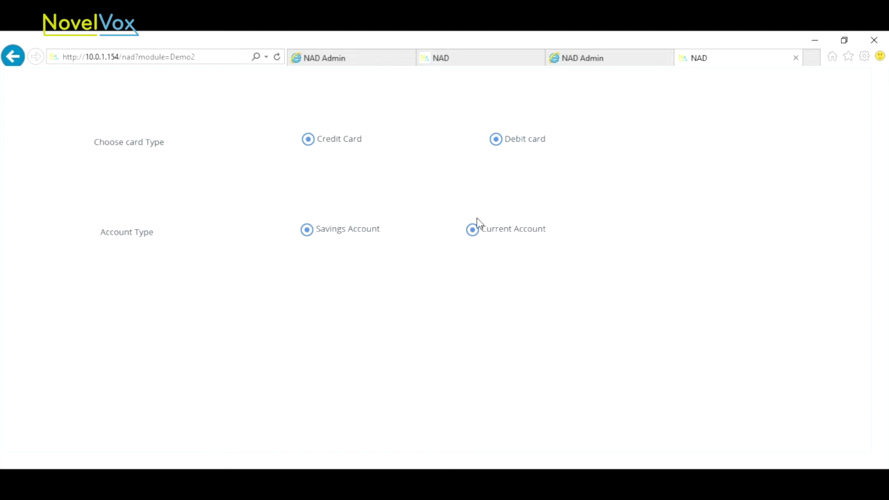
pyautogui.click(591, 61)
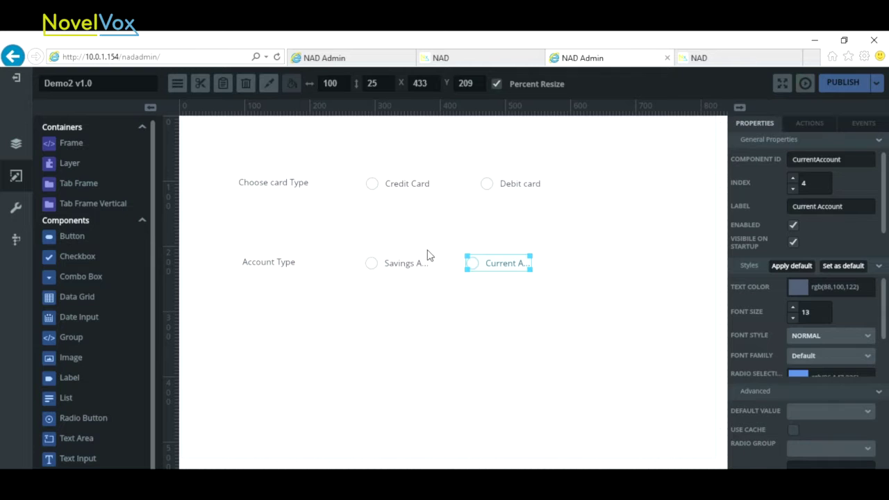
# Add two radio groups named "CardTYpe" and "AccountType" in the Debit card radio button's advanced properties
pyautogui.click(410, 186)
pyautogui.click(512, 188)
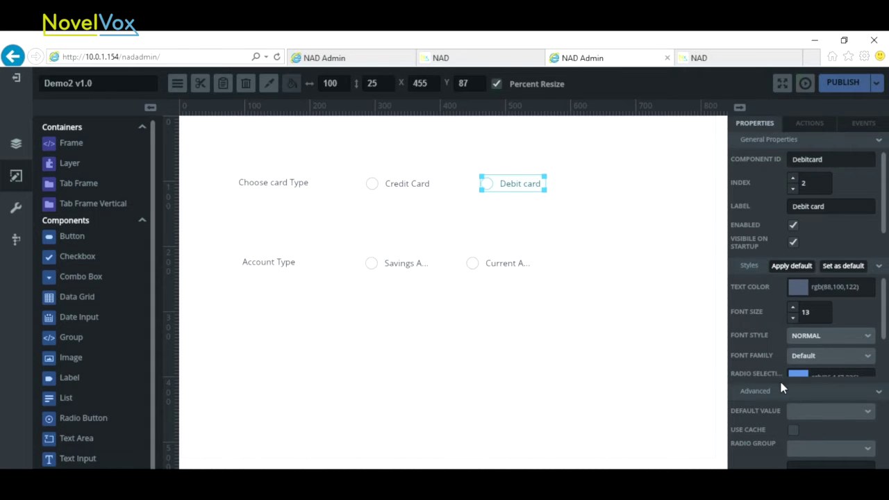
pyautogui.click(806, 455)
pyautogui.write('CardType')
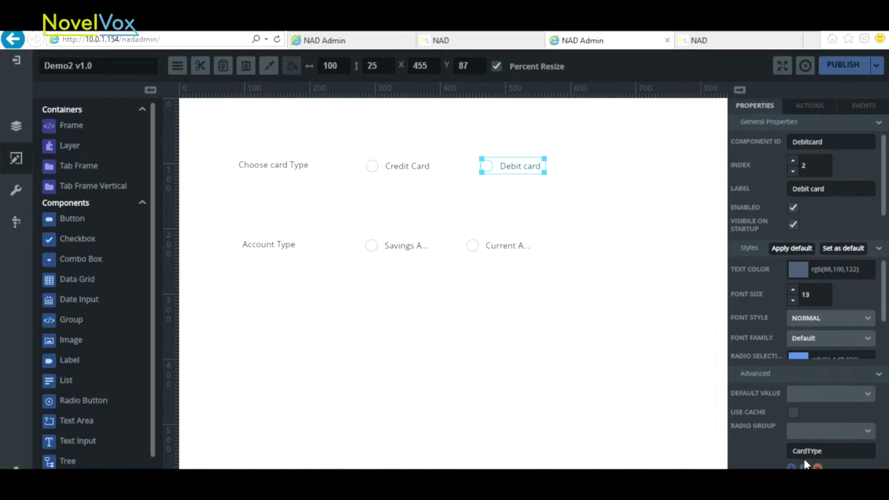
pyautogui.click(791, 474)
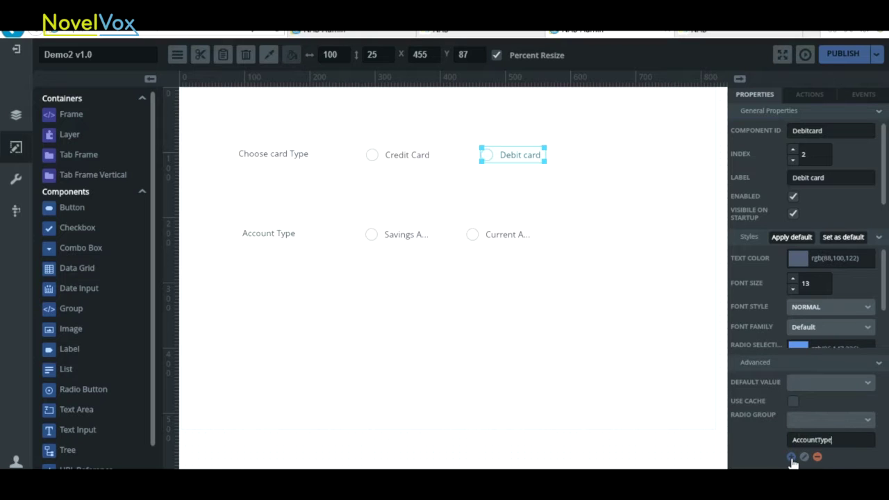
pyautogui.click(792, 458)
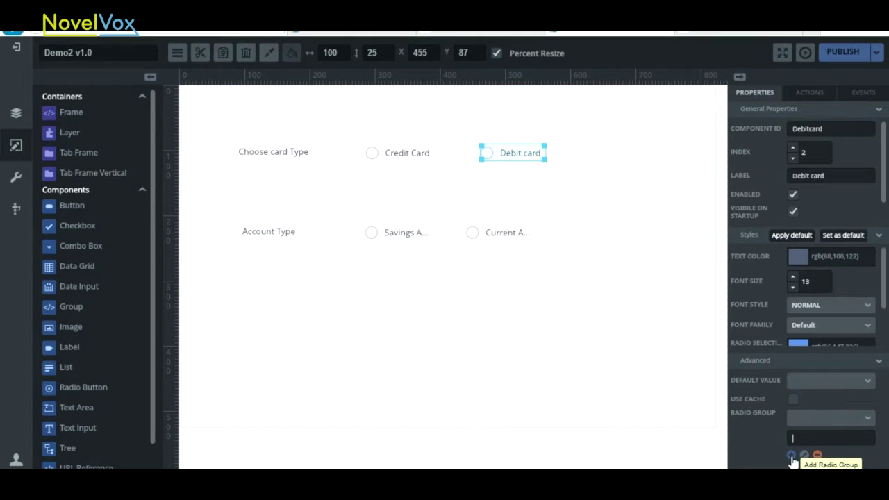
# Assign the Credit Card and Debit card radio buttons to the "CardTYpe" radio group
pyautogui.click(867, 421)
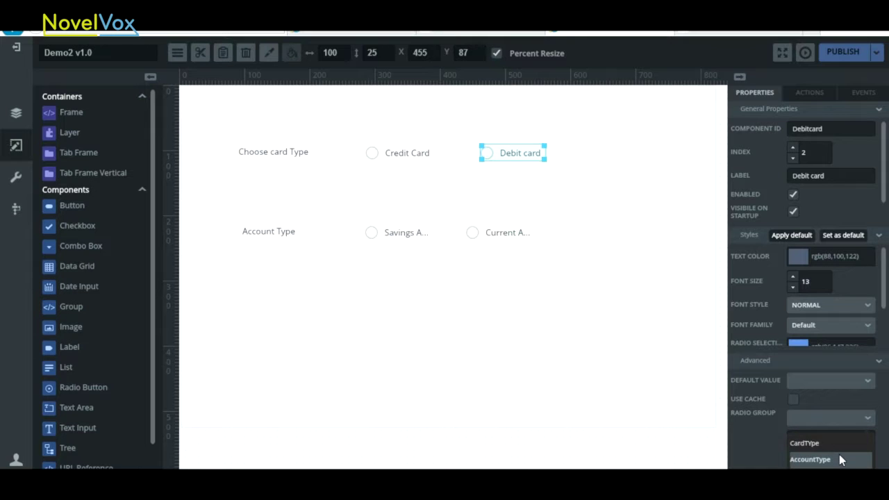
pyautogui.click(396, 159)
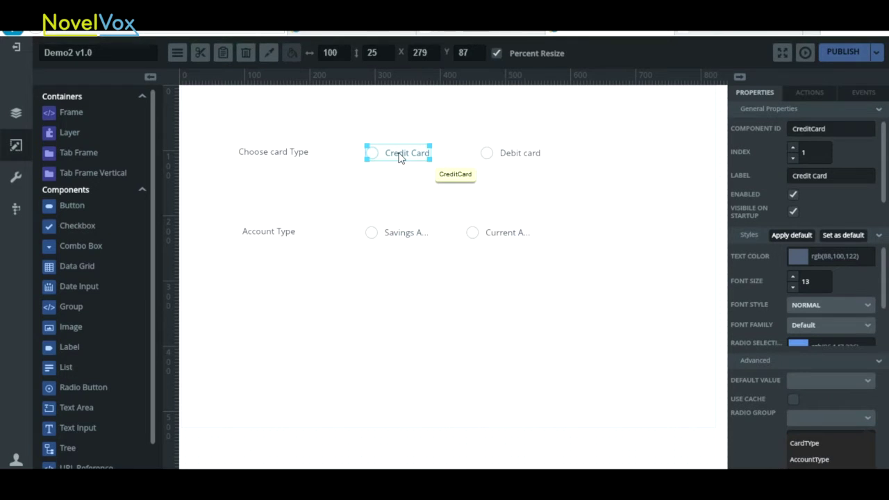
pyautogui.click(825, 444)
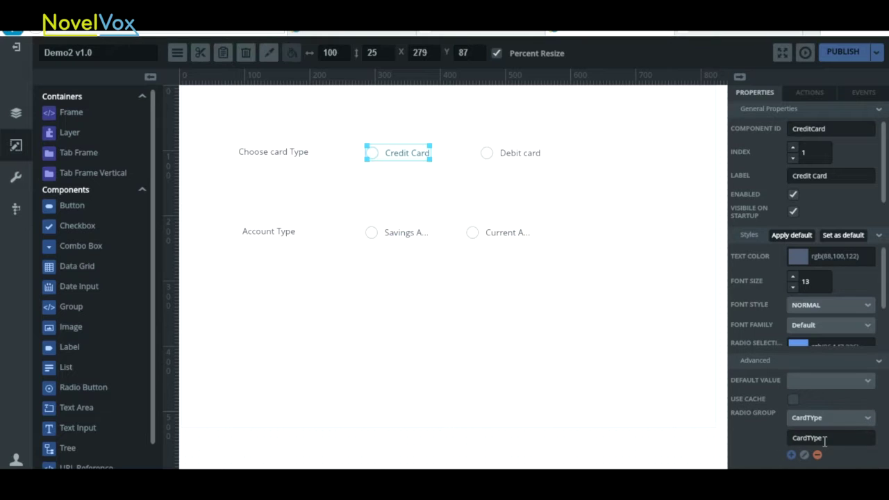
pyautogui.click(521, 154)
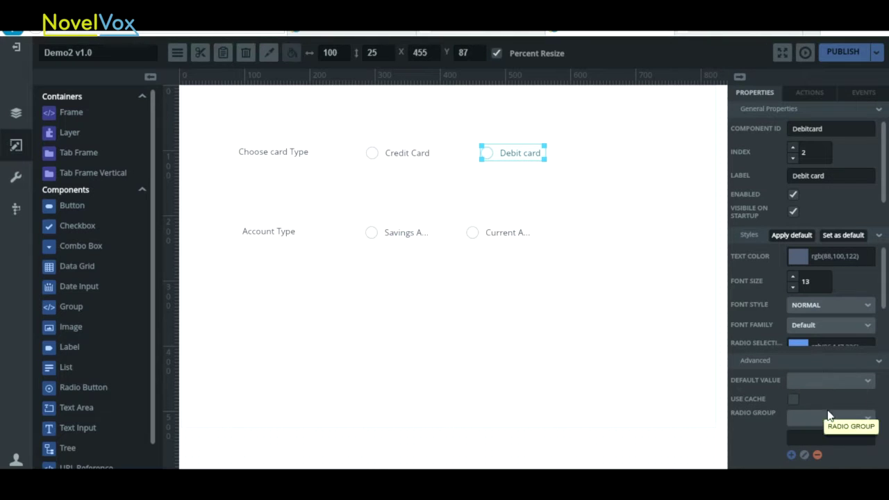
pyautogui.click(865, 420)
pyautogui.click(826, 438)
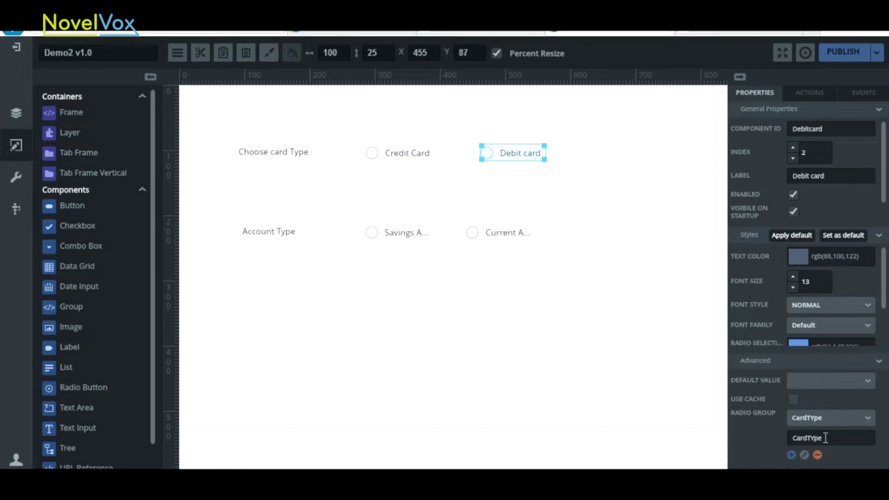
# Assign the Savings Account and Current Account radio buttons to the "AccountType" radio group
pyautogui.click(399, 236)
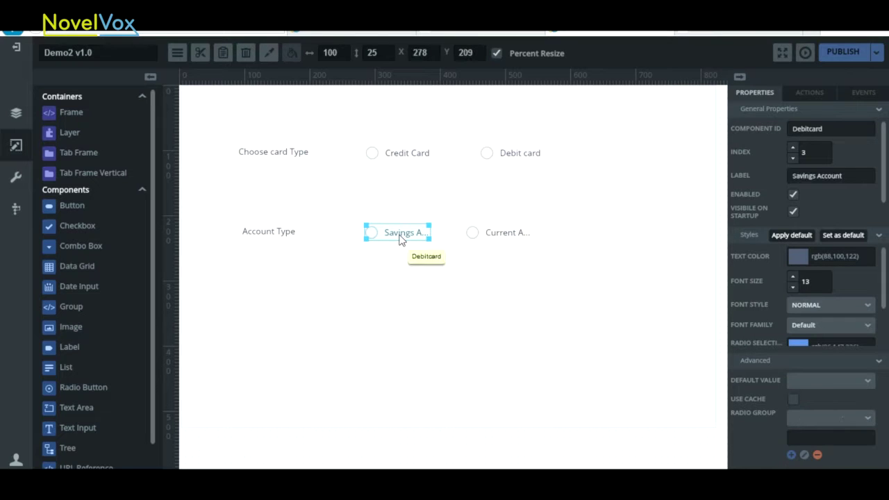
pyautogui.click(869, 424)
pyautogui.click(828, 459)
pyautogui.click(514, 232)
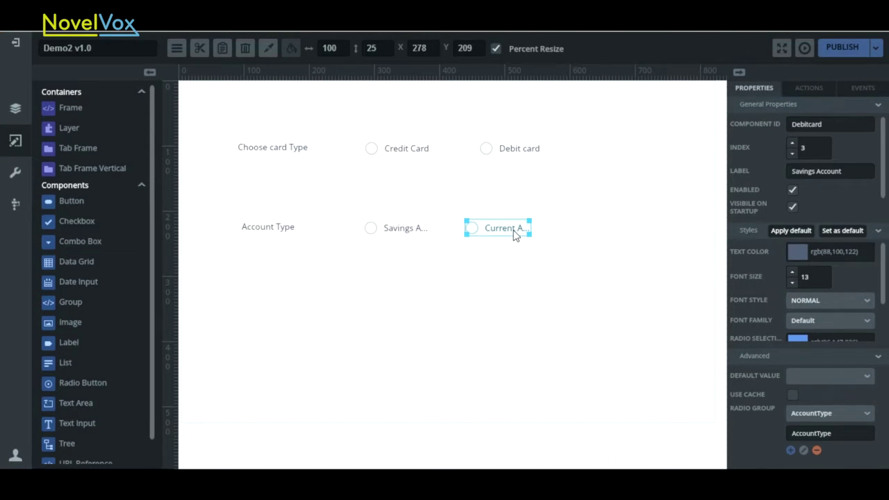
pyautogui.click(867, 417)
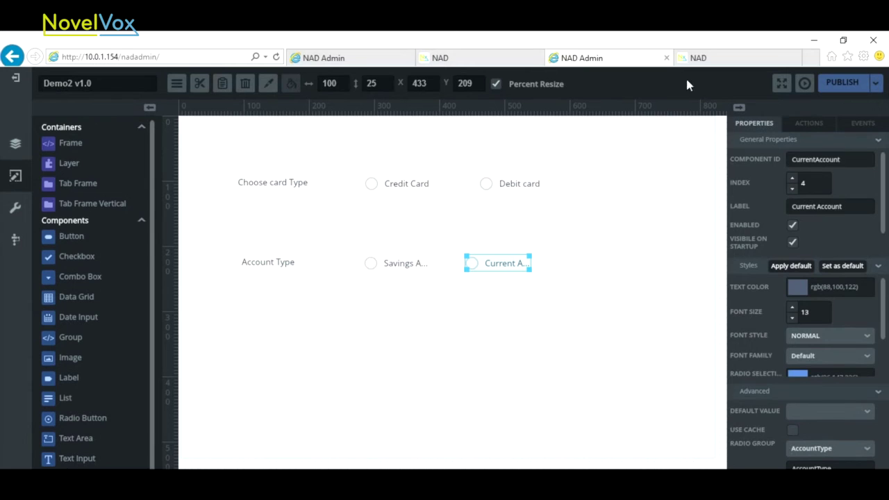
# Publish the form, reload the Demo2 module page and test the card type and account type selections
pyautogui.click(837, 86)
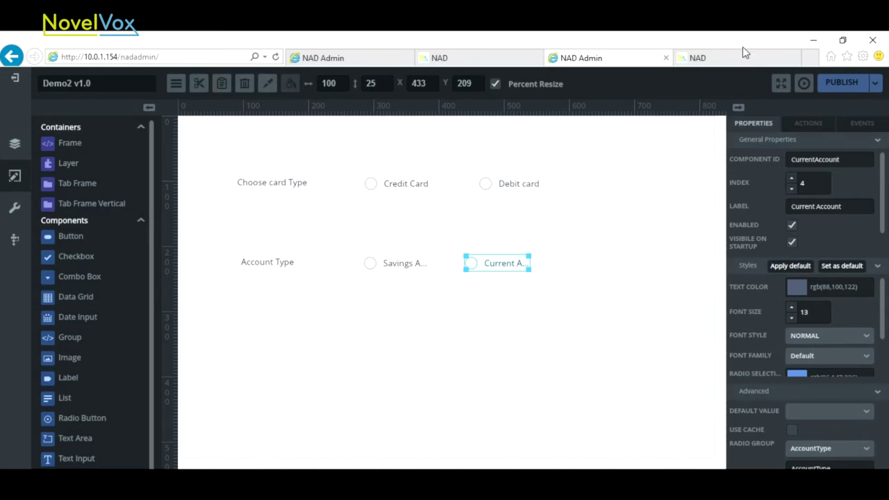
pyautogui.click(742, 52)
pyautogui.click(277, 58)
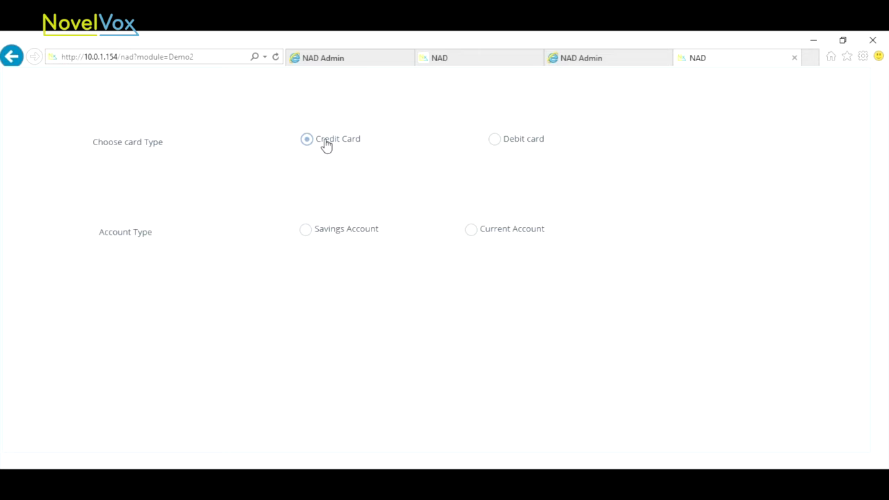
pyautogui.click(494, 141)
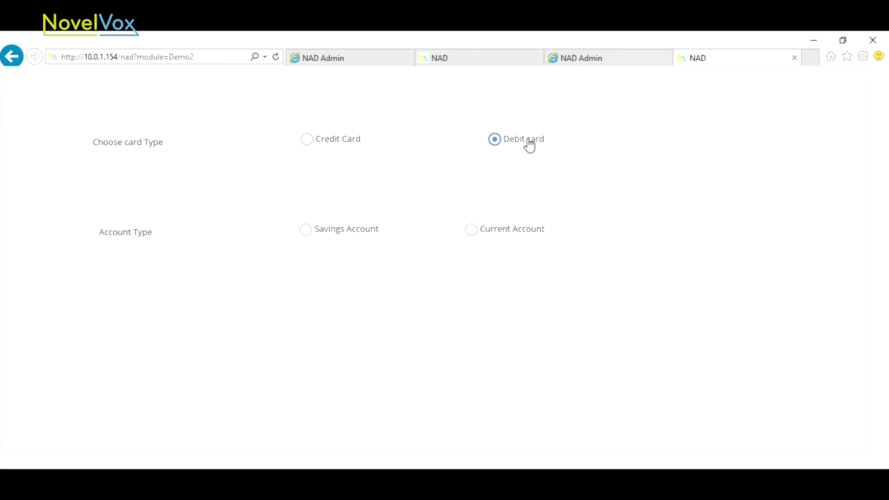
pyautogui.click(335, 145)
pyautogui.click(483, 233)
# Back in the designer, give the Current Account and Savings Account radio buttons a dark blue text color
pyautogui.click(606, 58)
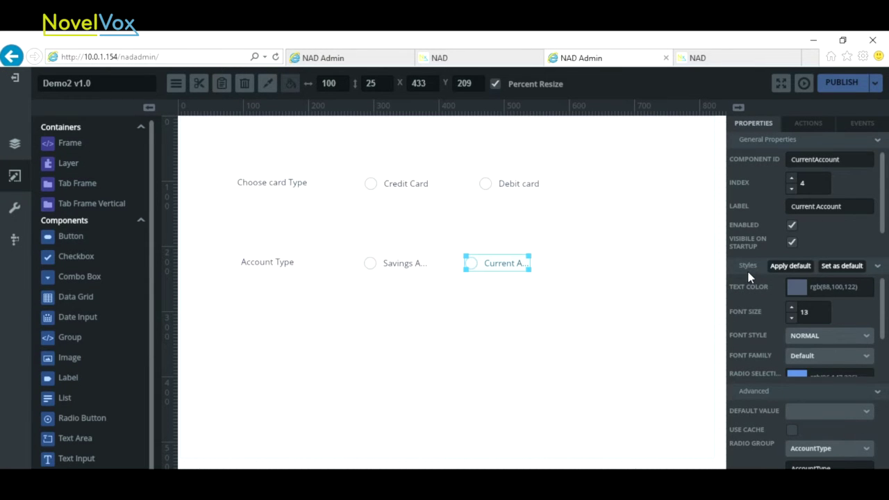
pyautogui.click(797, 291)
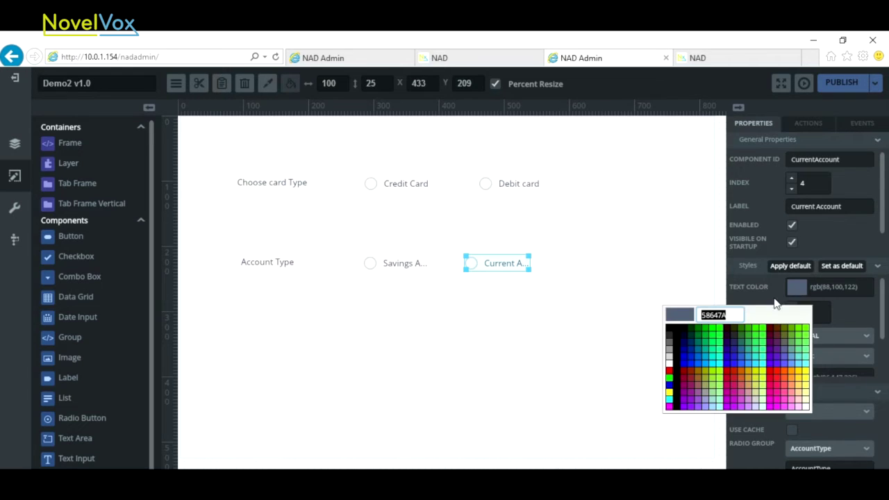
pyautogui.click(690, 341)
pyautogui.click(403, 263)
pyautogui.click(797, 287)
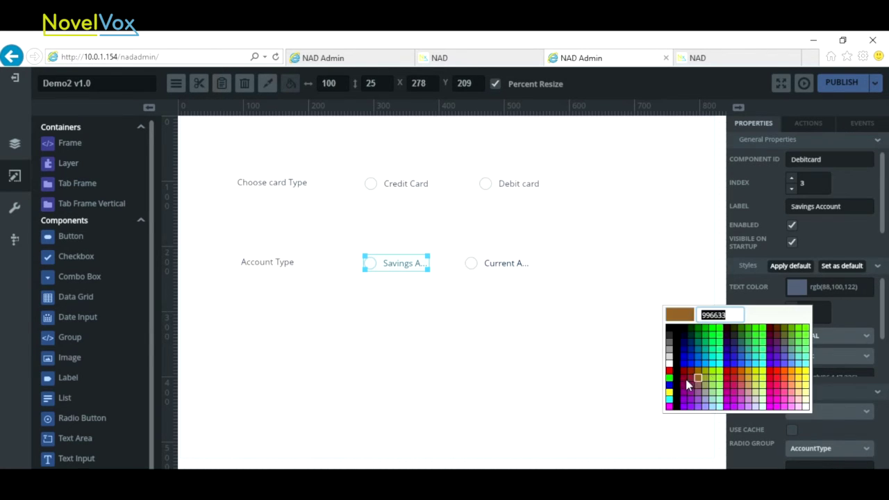
pyautogui.click(684, 342)
# Darken the Credit Card radio button's text color and set the Debit card's text color to rgb(0,0,0)
pyautogui.click(405, 183)
pyautogui.click(796, 289)
pyautogui.click(683, 338)
pyautogui.click(528, 184)
pyautogui.click(796, 288)
pyautogui.click(682, 332)
# Increase the Debit card radio button's font size and enlarge the component to 174 by 32
pyautogui.click(791, 307)
pyautogui.click(791, 307)
pyautogui.click(791, 307)
pyautogui.click(791, 307)
pyautogui.moveTo(543, 190); pyautogui.dragTo(592, 195)
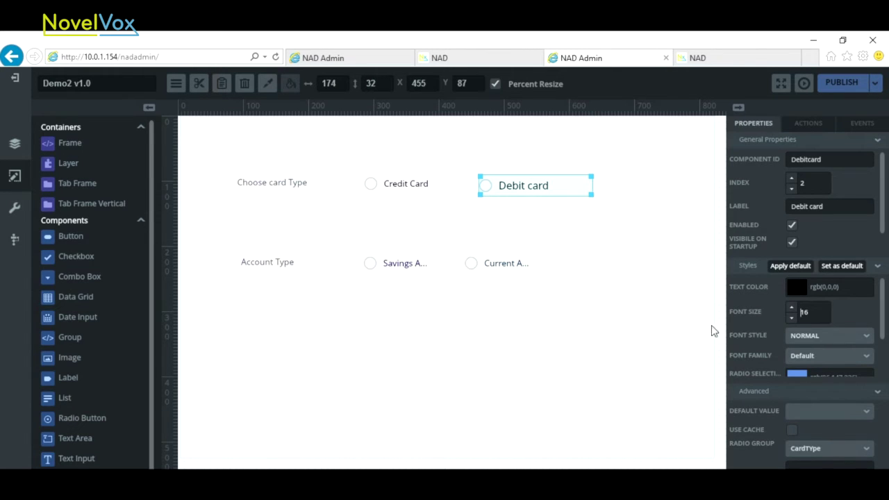
pyautogui.click(791, 317)
# Set the radio selection color of the Debit card and Credit Card radio buttons to red
pyautogui.moveTo(884, 323); pyautogui.dragTo(887, 350)
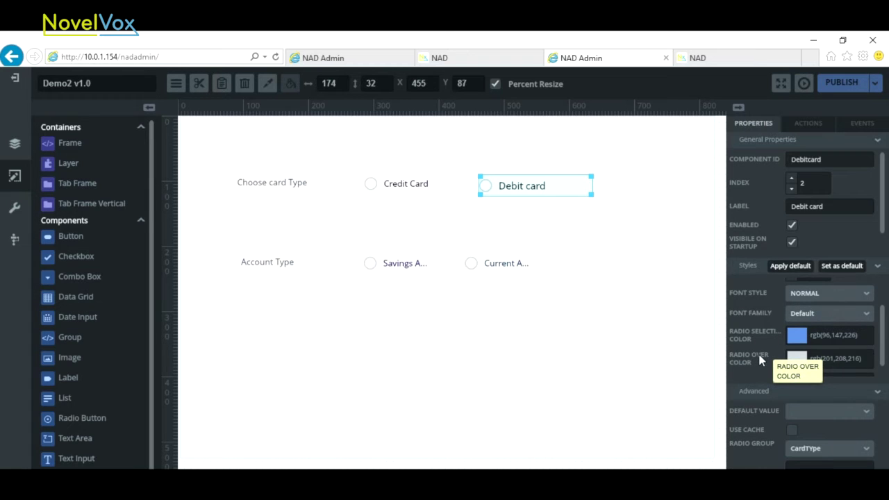
pyautogui.click(797, 337)
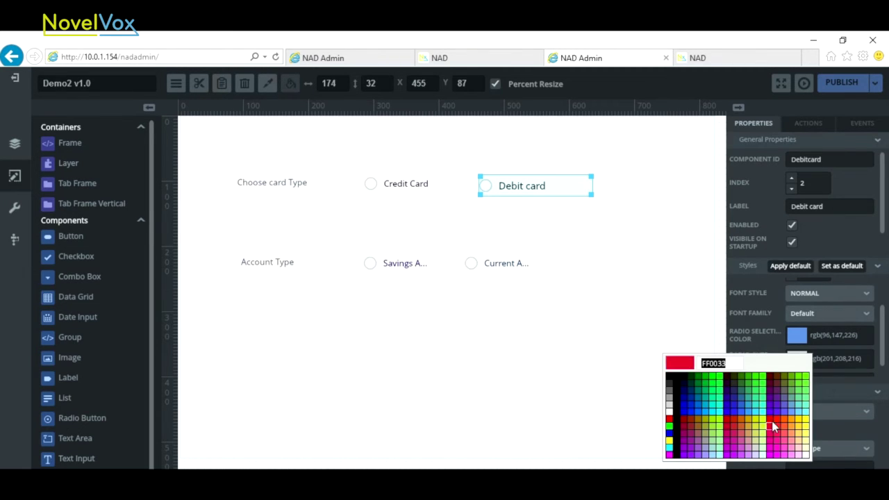
pyautogui.click(773, 425)
pyautogui.click(416, 193)
pyautogui.click(797, 335)
pyautogui.click(773, 425)
# Try a red radio selection color for Savings Account, and set Current Account's radio selection color to rgb(255,0,0)
pyautogui.click(414, 265)
pyautogui.click(796, 336)
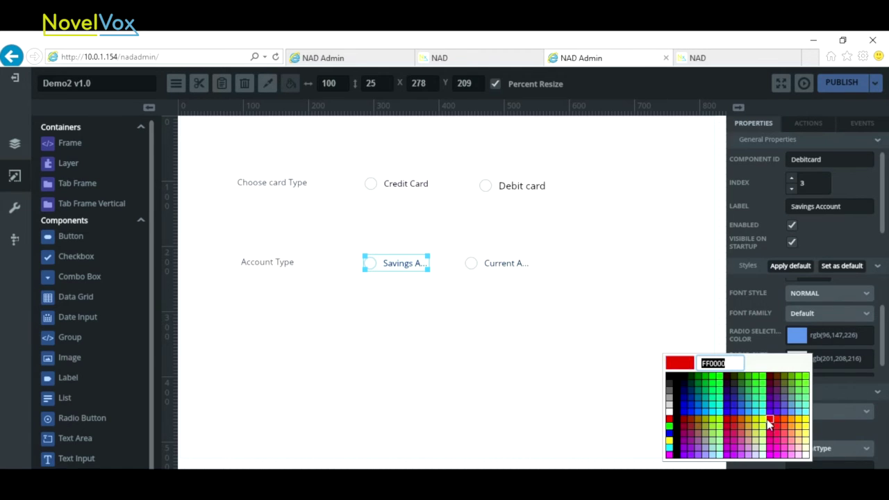
pyautogui.click(501, 263)
pyautogui.click(795, 338)
pyautogui.click(796, 336)
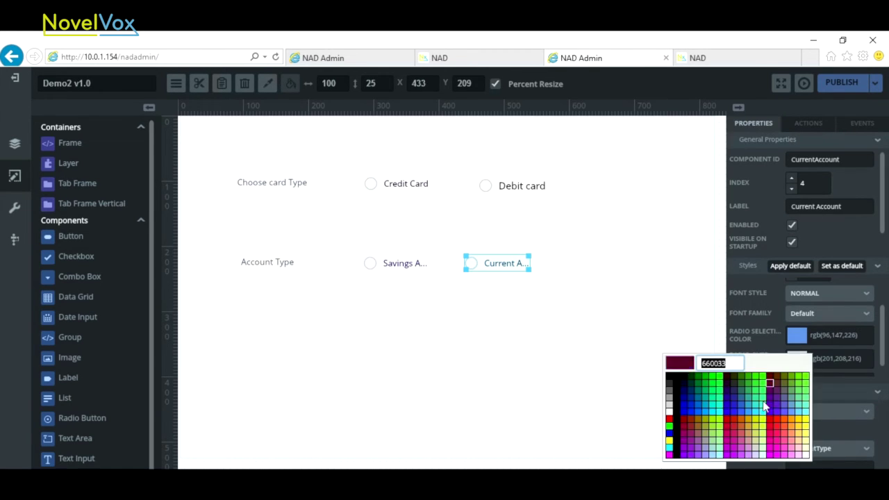
pyautogui.click(771, 424)
# Set the Current Account radio button's radio color to rgb(0,102,153)
pyautogui.moveTo(882, 328); pyautogui.dragTo(885, 359)
pyautogui.click(797, 366)
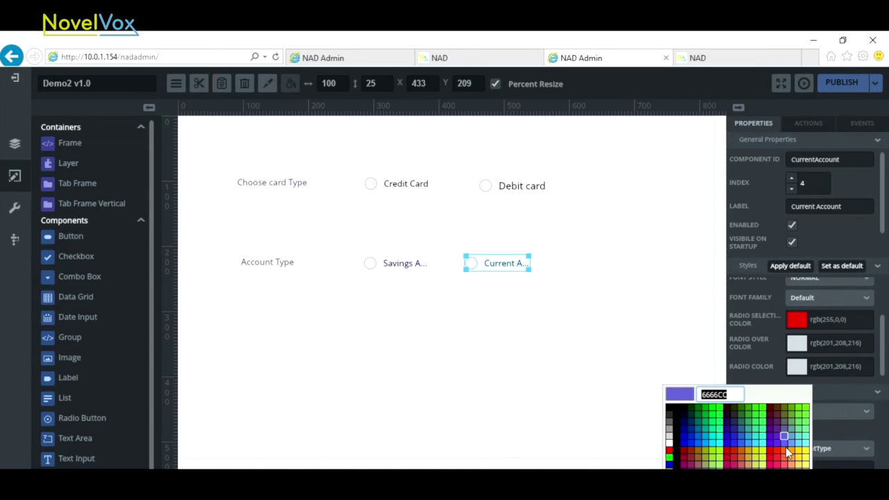
pyautogui.click(698, 432)
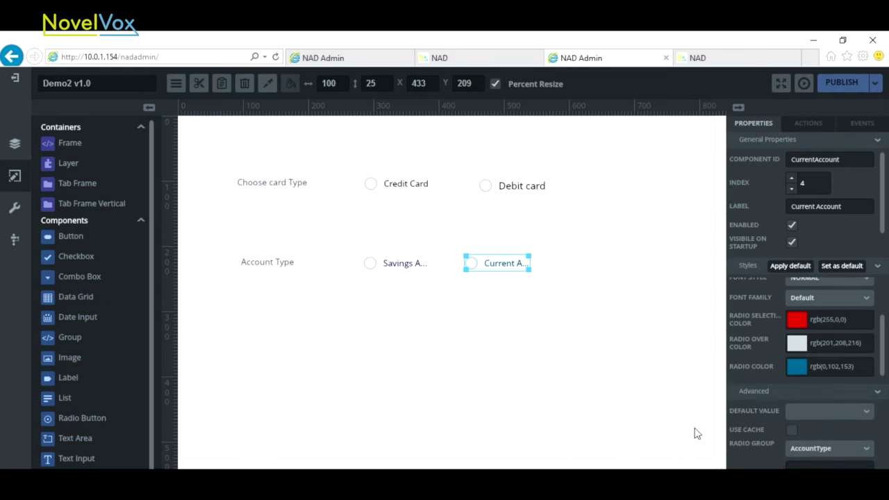
# Publish the restyled form and test the Credit Card, Debit card and Savings Account radio buttons on the Demo2 module page
pyautogui.click(840, 86)
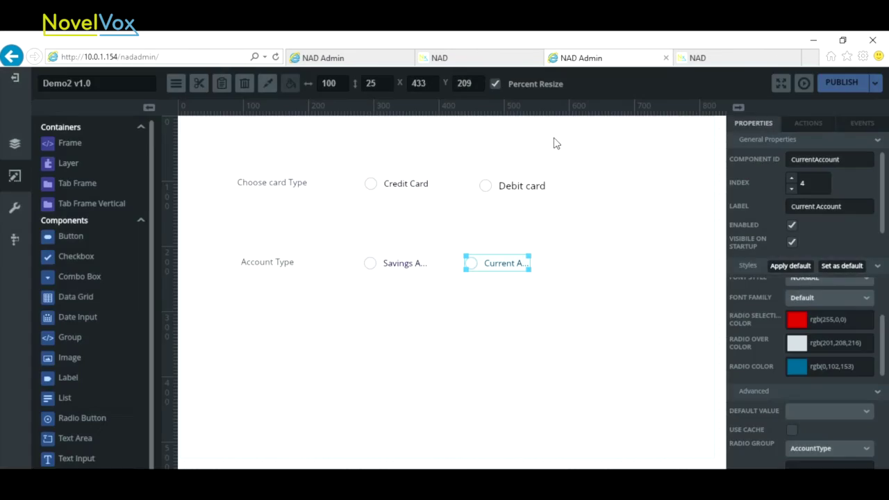
pyautogui.click(698, 58)
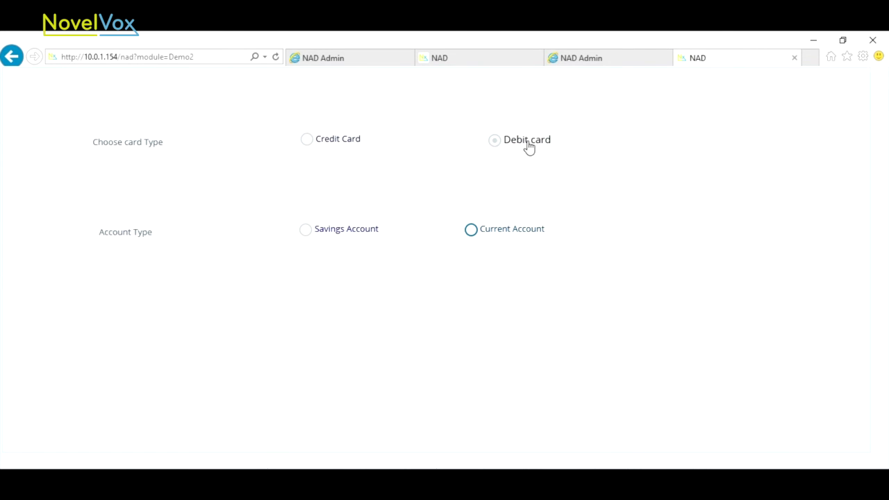
pyautogui.click(345, 147)
pyautogui.click(517, 151)
pyautogui.click(324, 239)
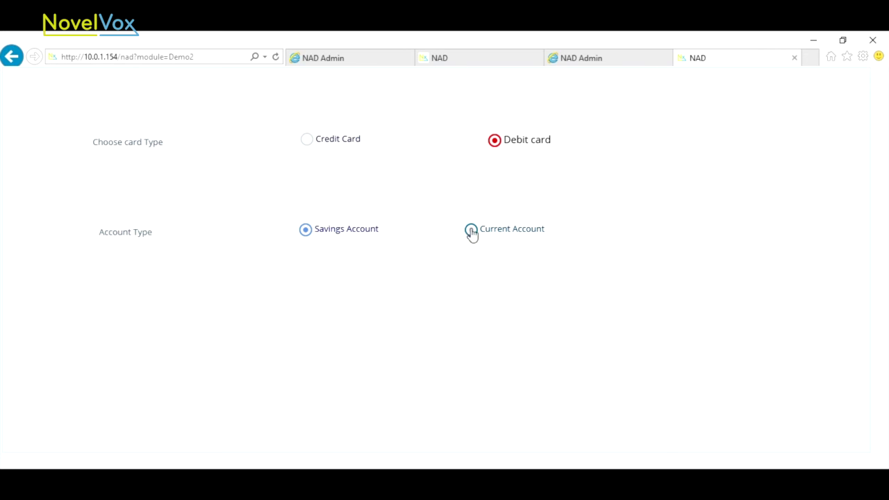